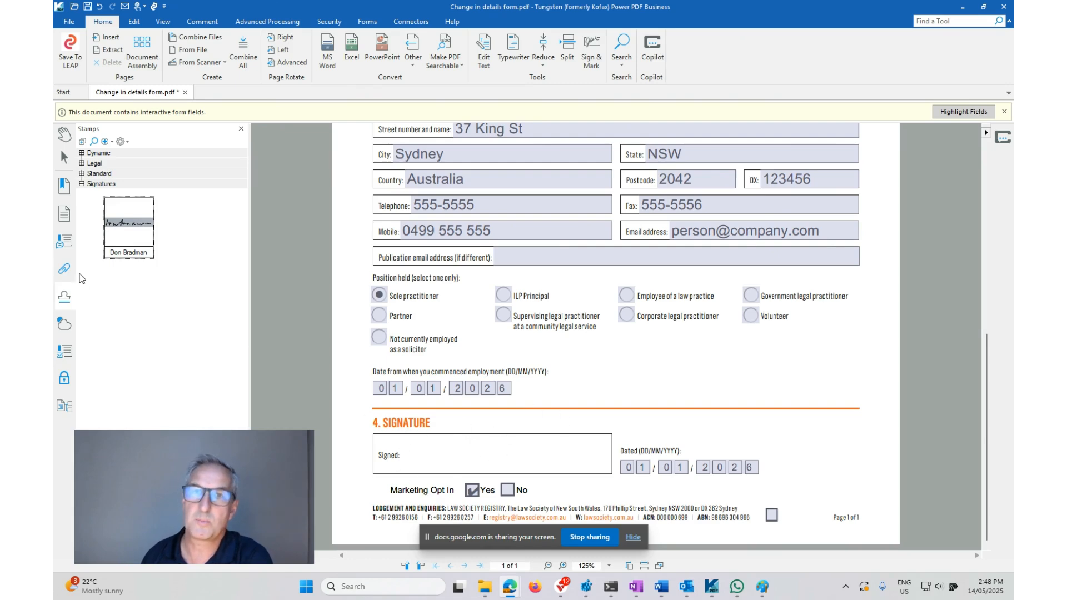
Place the existing signature stamp in the Signed box, shift it slightly, and delete it again
left_click(126, 228)
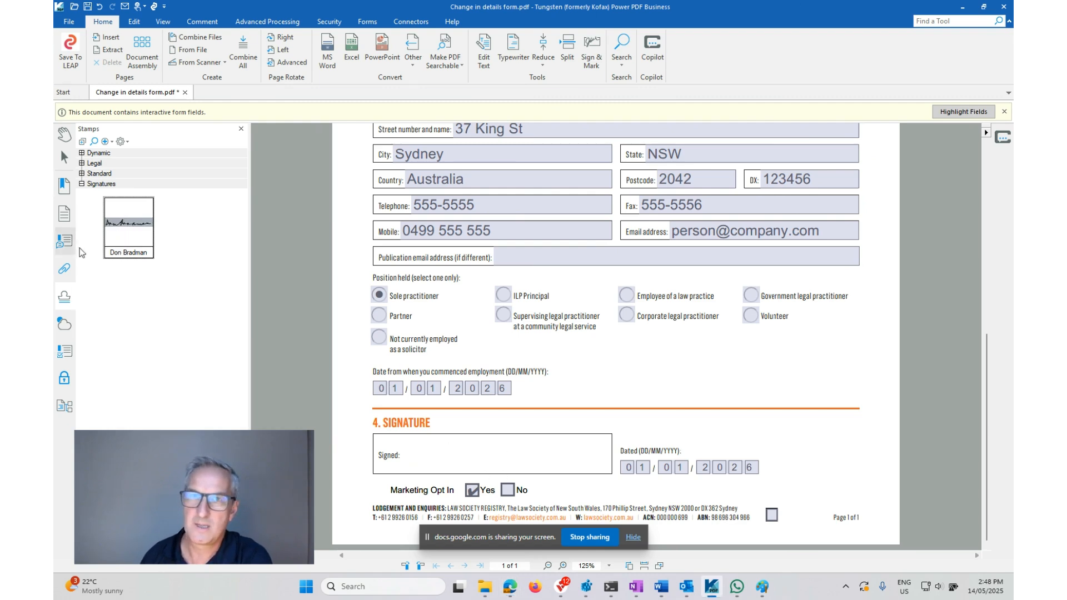
left_click(499, 453)
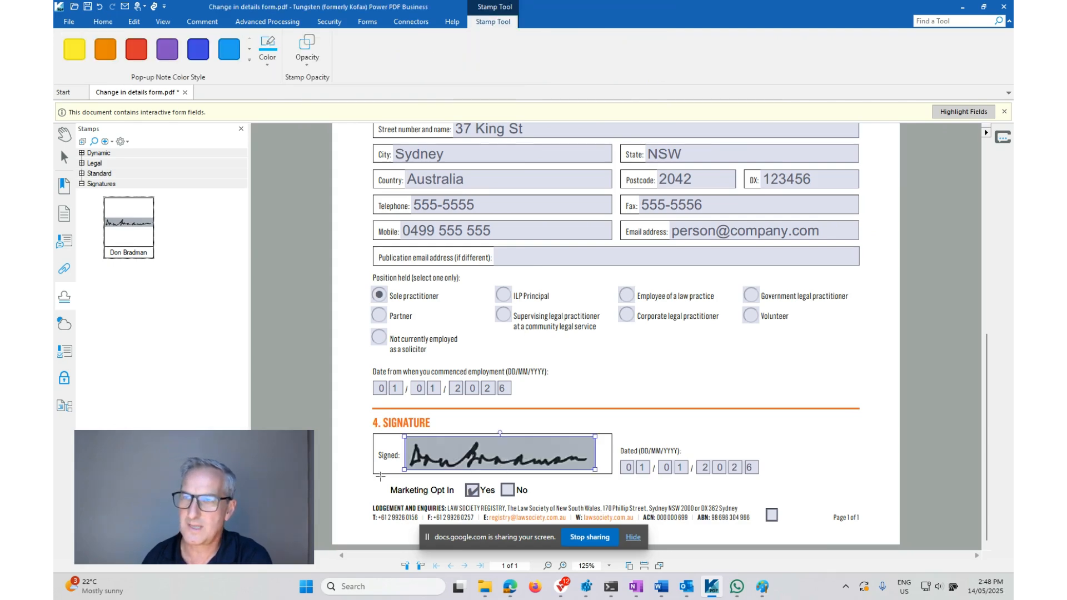
left_click_drag(457, 459, 470, 460)
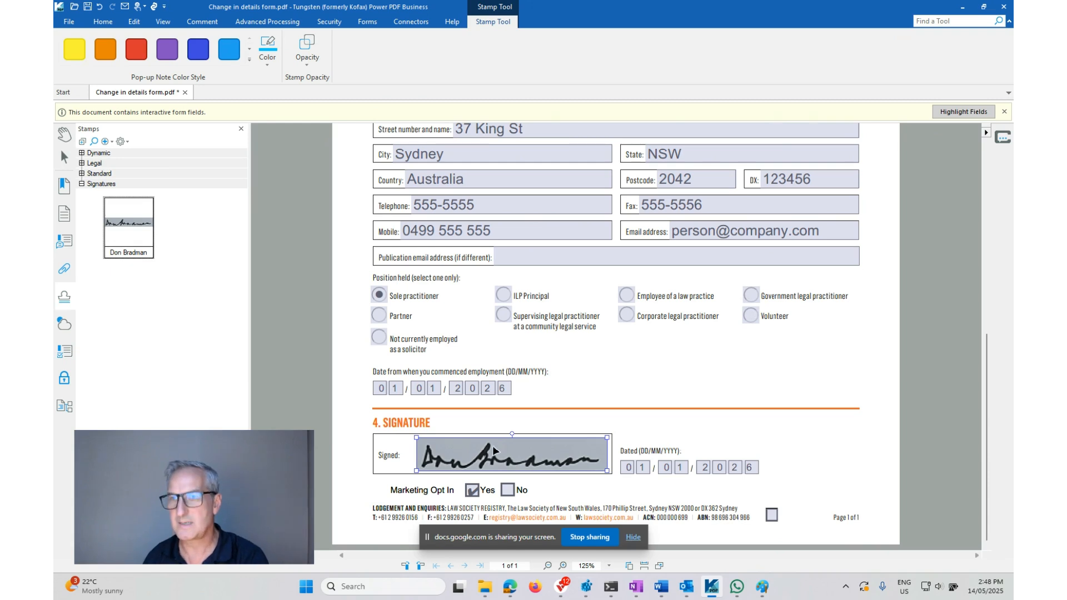
key("Delete")
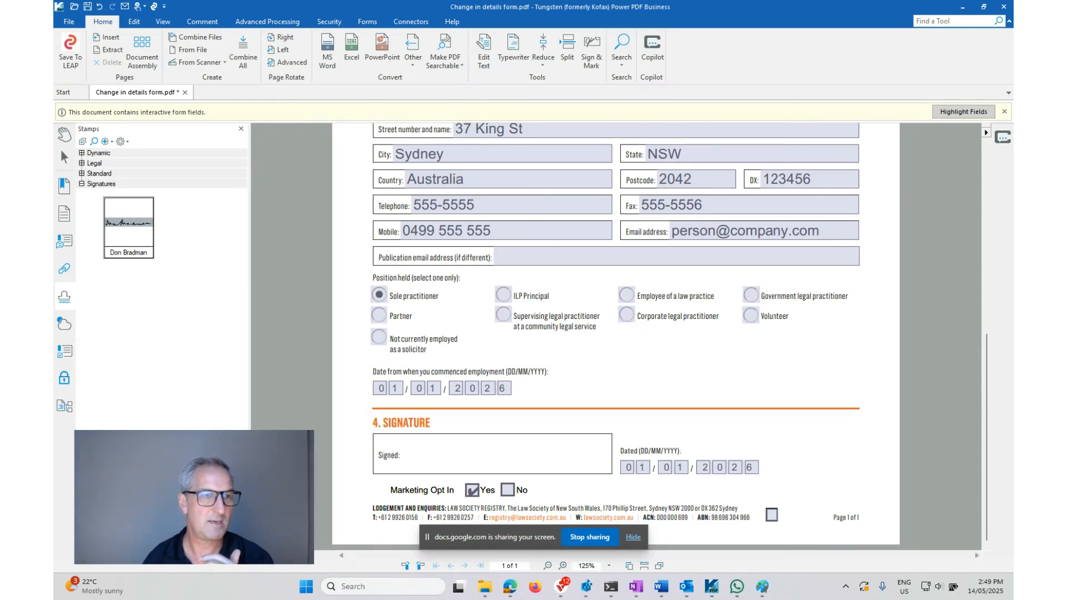
Switch to Paint, trim the signature image's canvas on all four sides close to the handwriting, and save the file
key("super+d")
key("super+d")
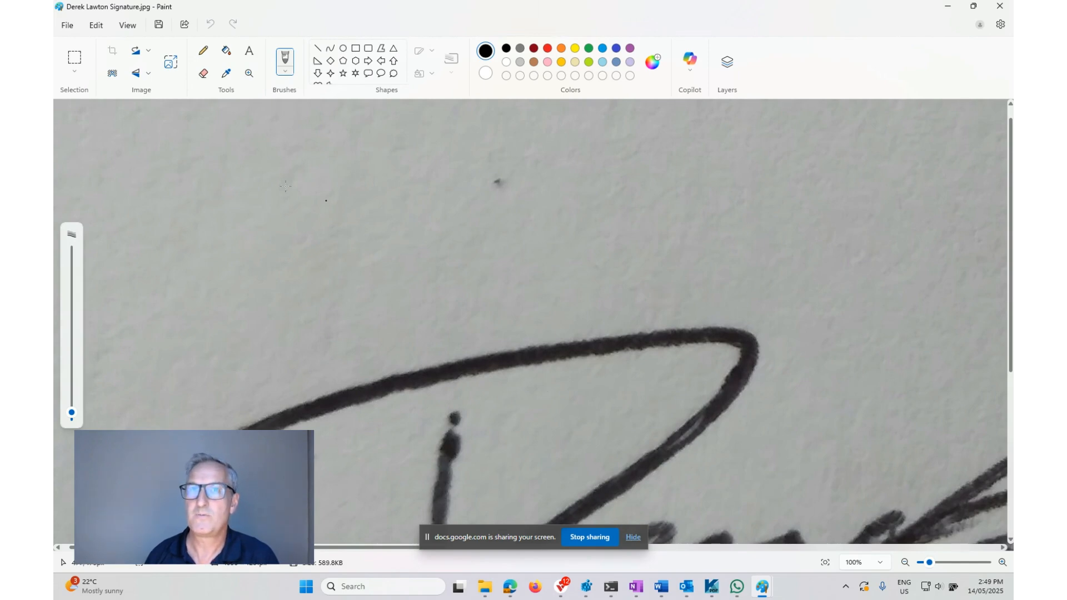
scroll(351, 297, "down", 5)
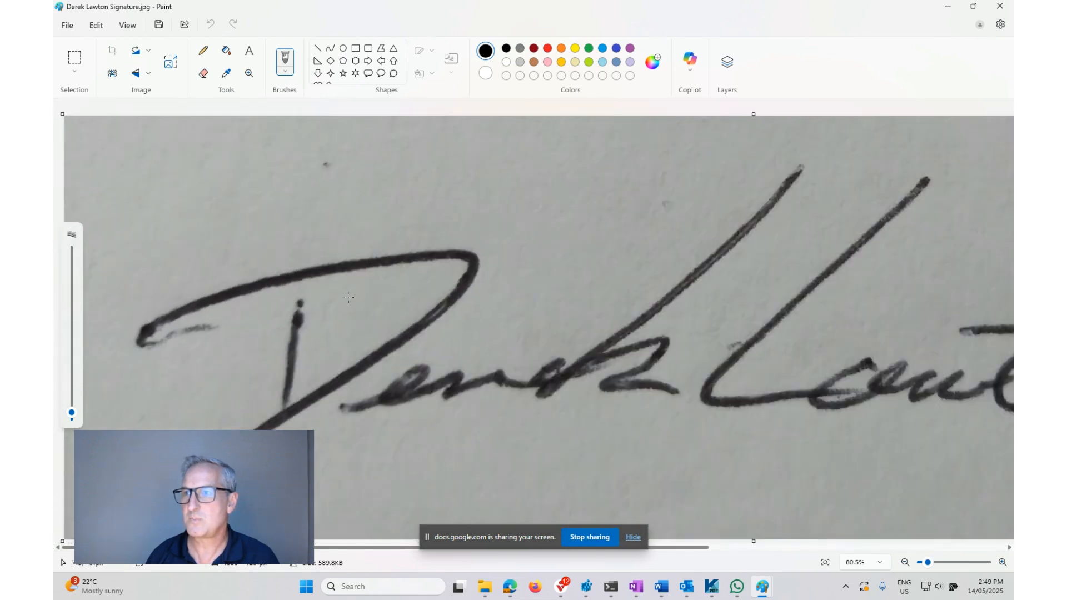
scroll(349, 297, "down", 3)
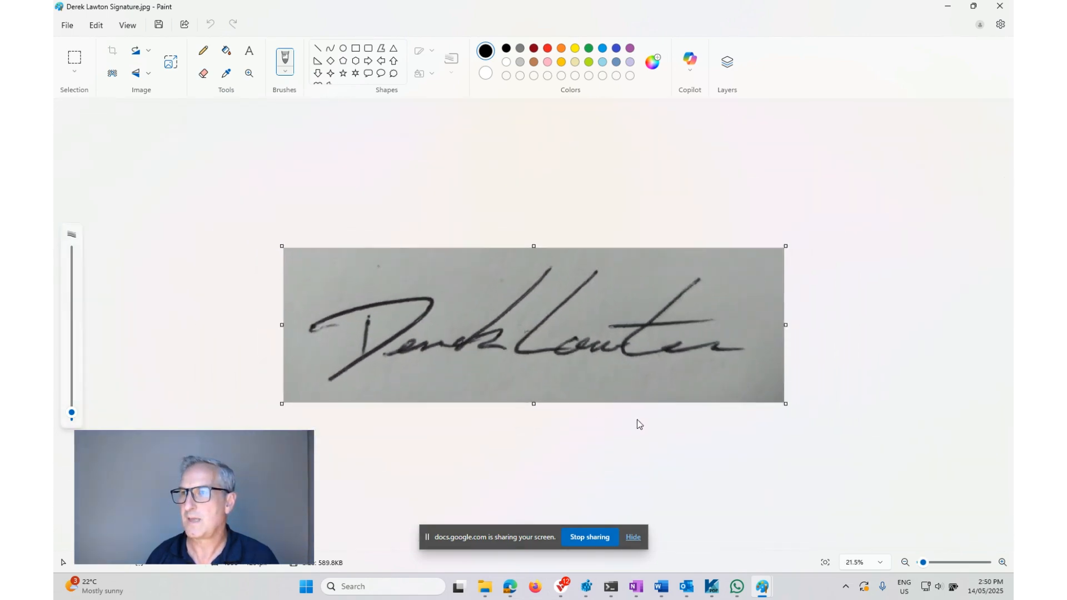
left_click_drag(784, 328, 753, 328)
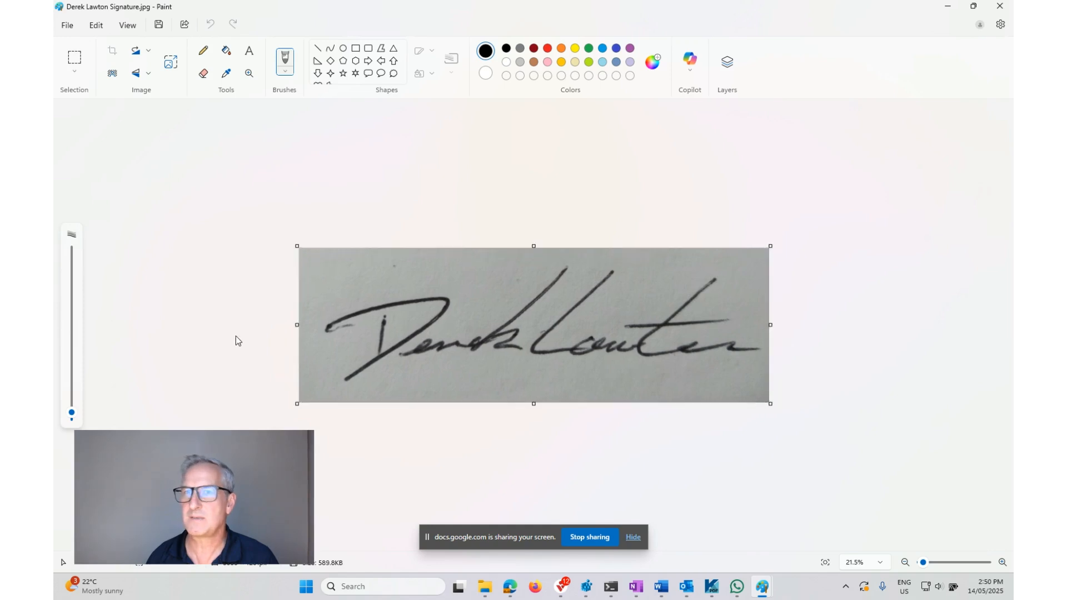
left_click_drag(299, 325, 312, 325)
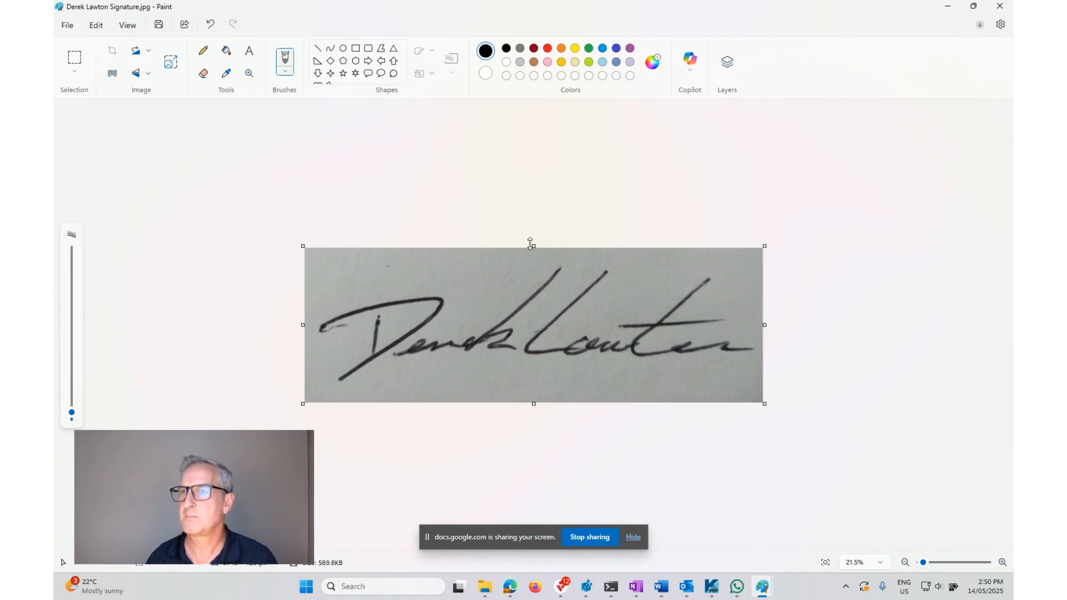
left_click_drag(533, 245, 534, 259)
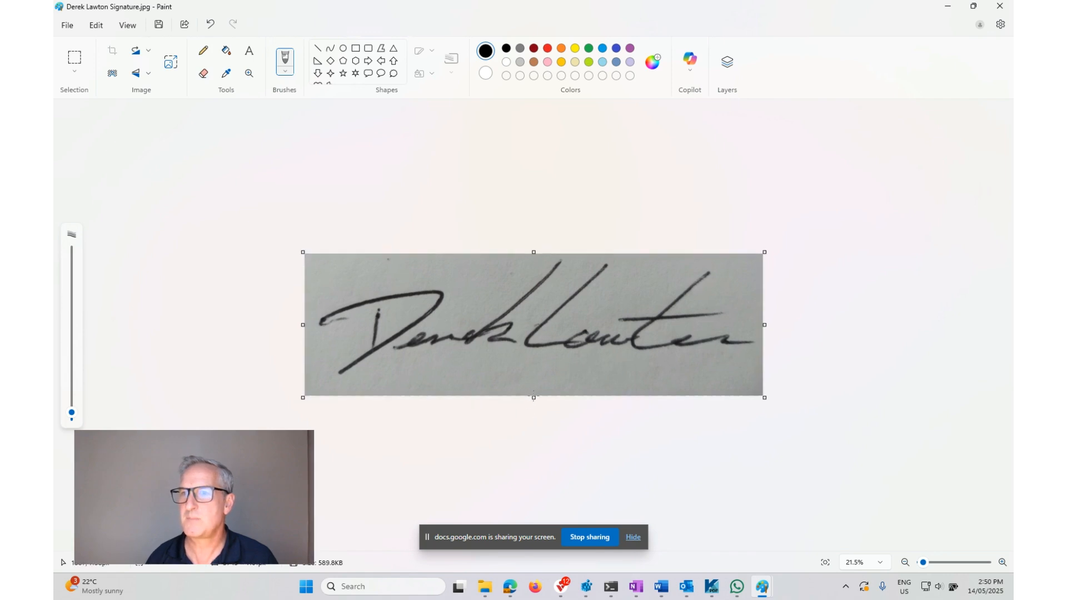
left_click_drag(534, 395, 529, 385)
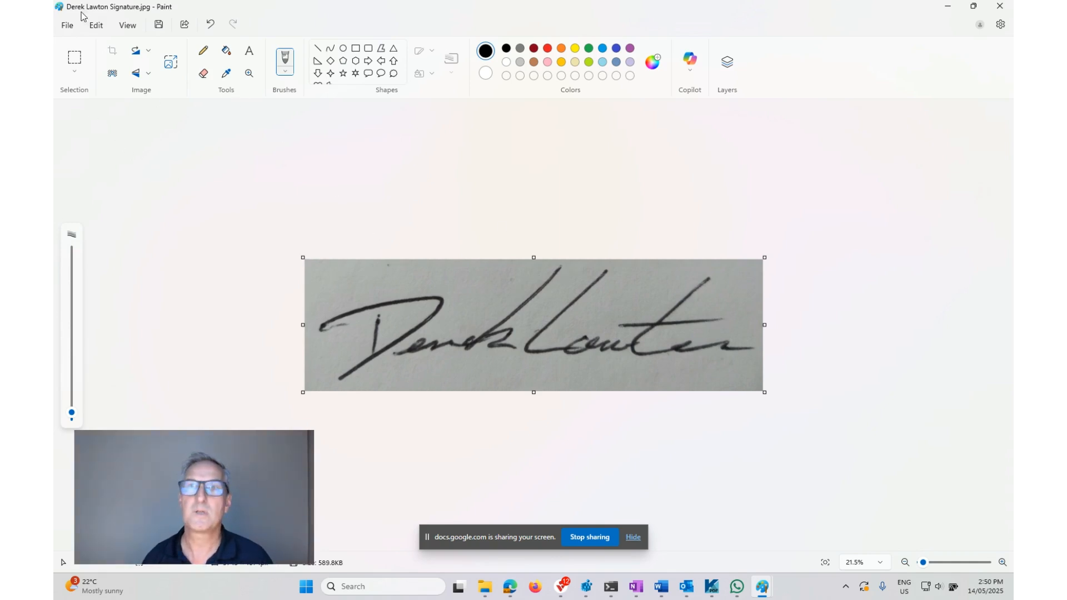
left_click(67, 25)
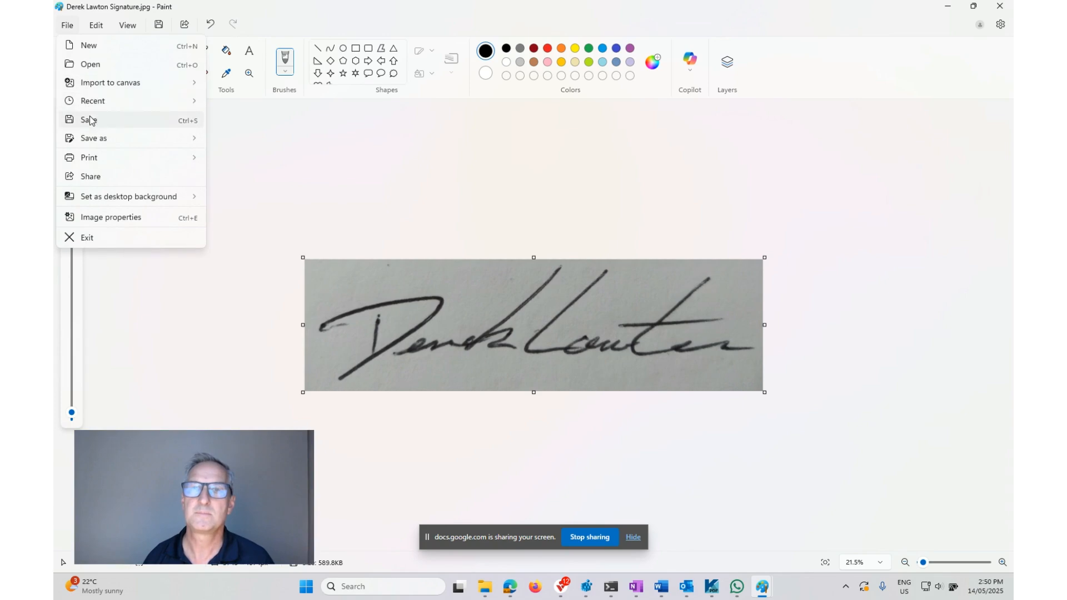
left_click(89, 119)
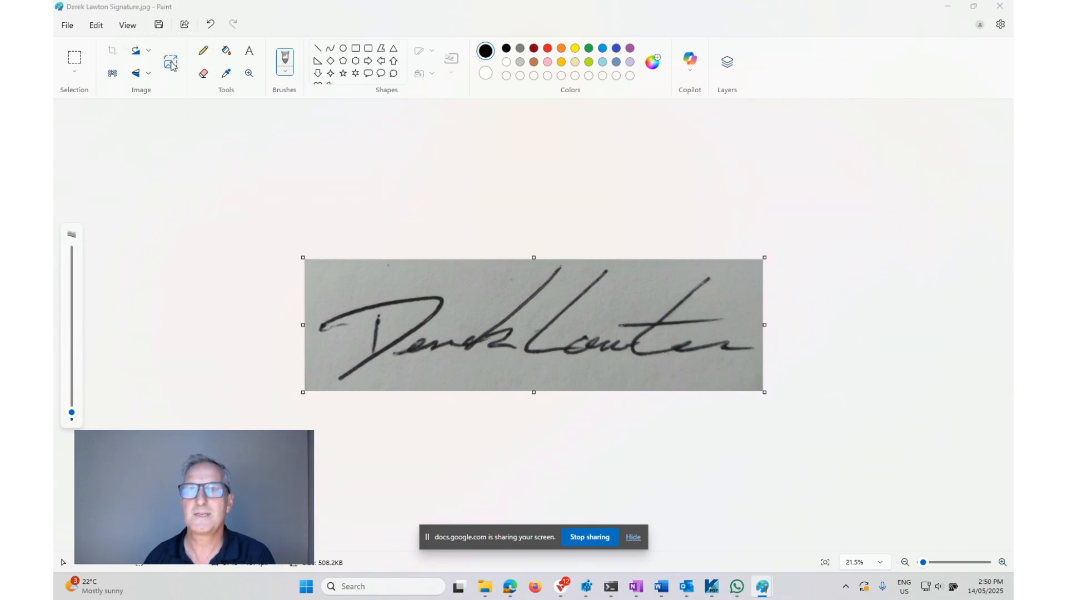
Resize the signature image by pixels to a vertical size of 33, keeping the aspect ratio linked
left_click(171, 63)
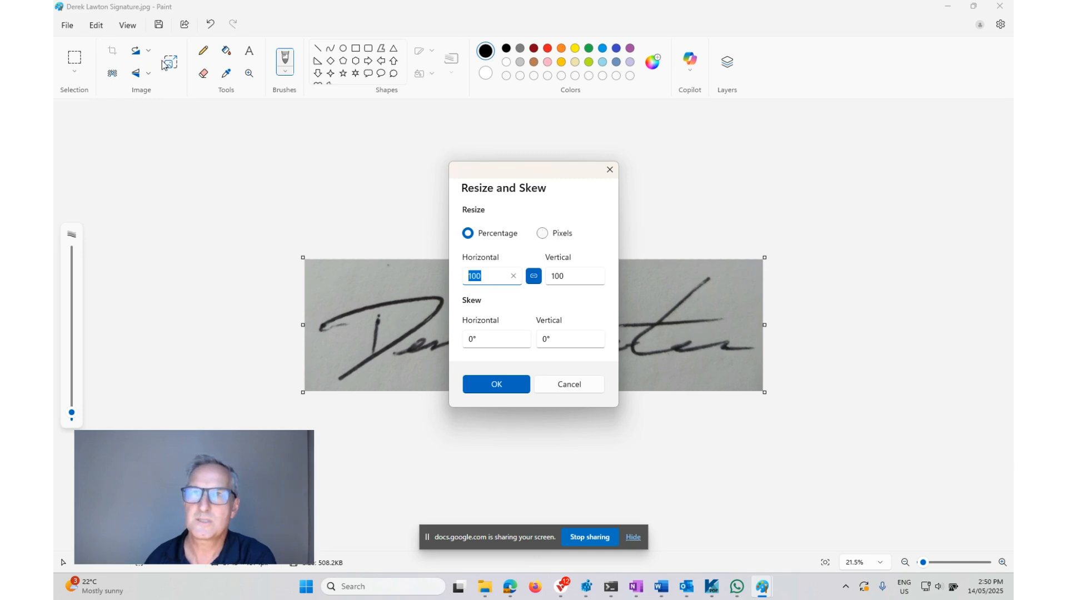
left_click(542, 233)
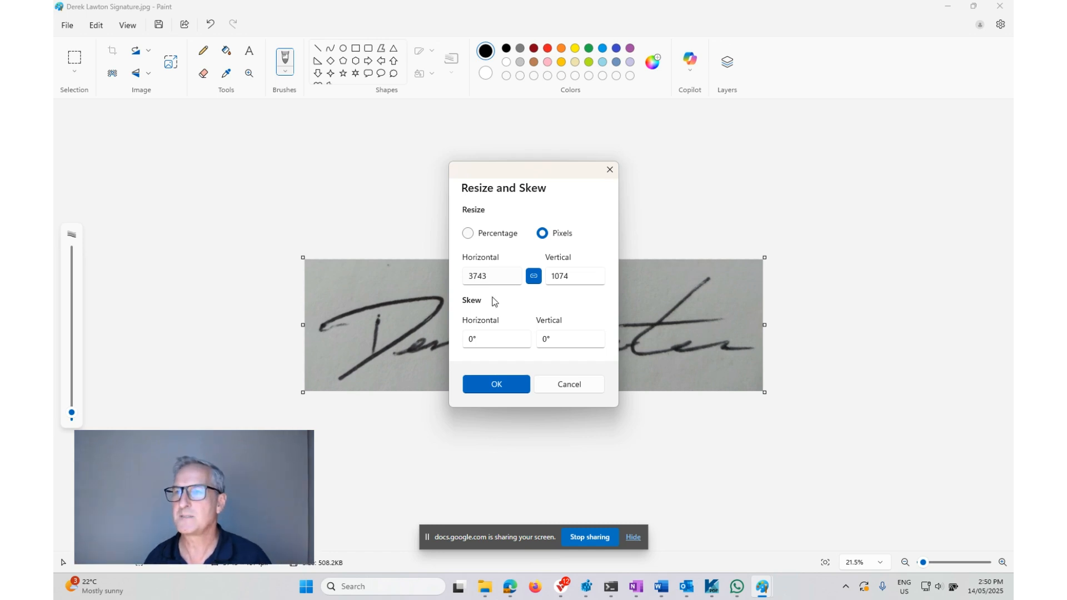
double_click(574, 276)
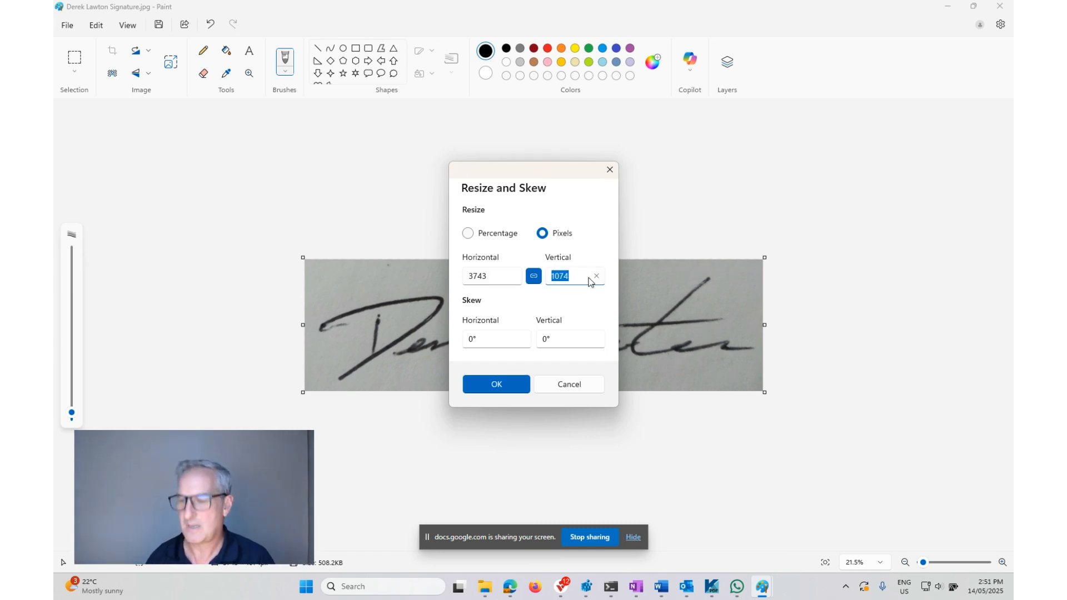
type("33")
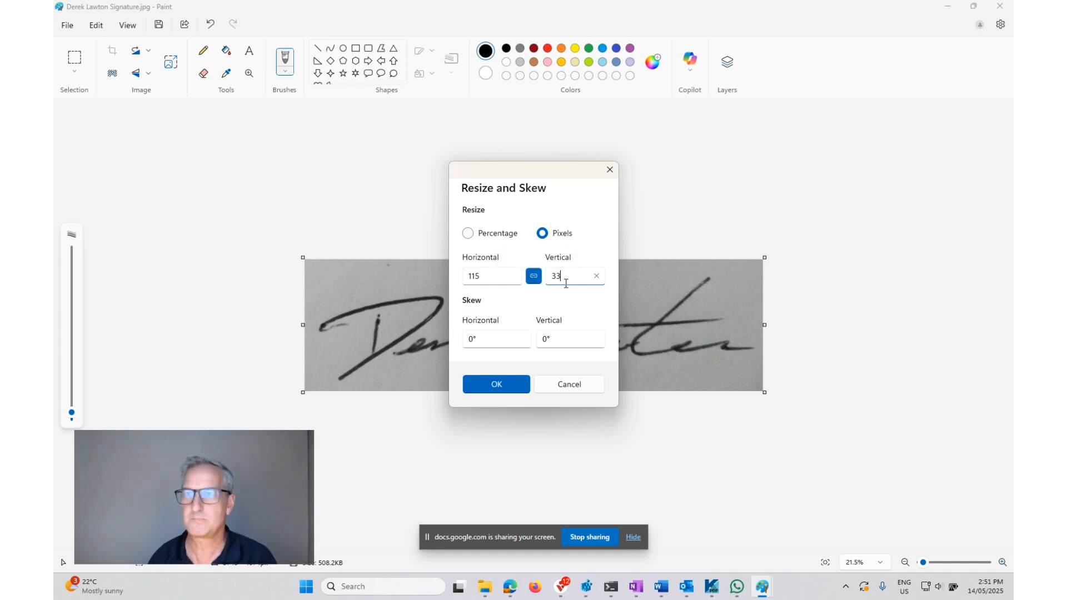
left_click(509, 385)
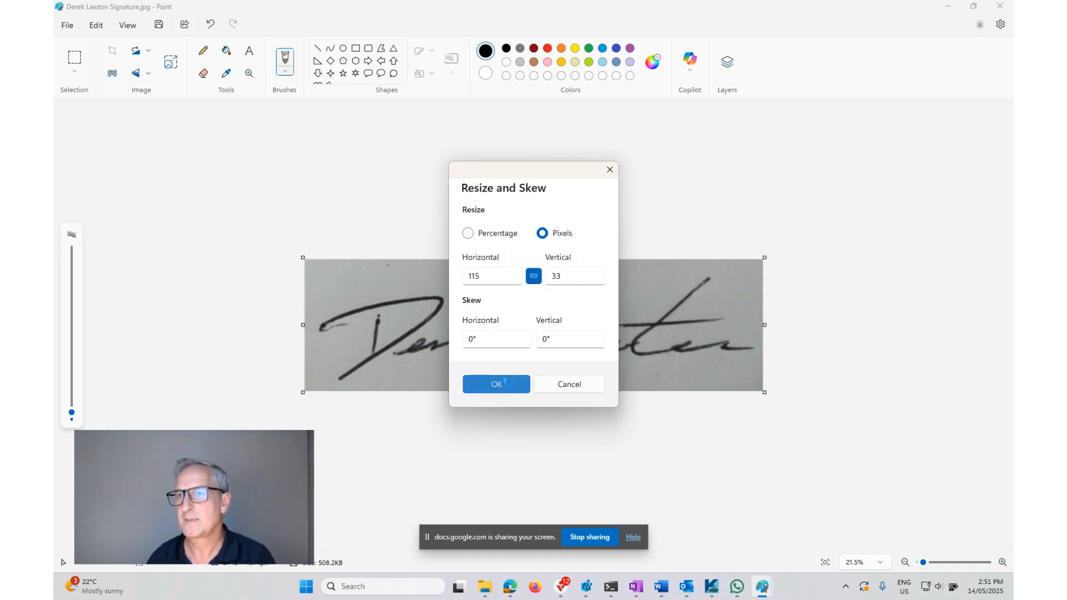
View the resized signature at 100% zoom and save the image
scroll(486, 398, "up", 3)
scroll(479, 393, "up", 10)
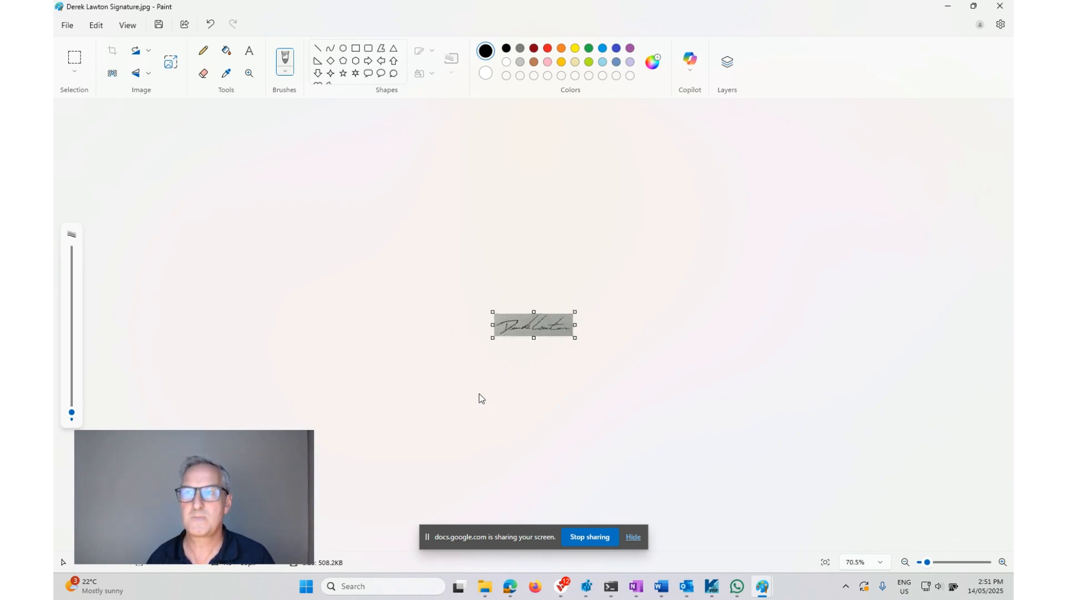
left_click(881, 564)
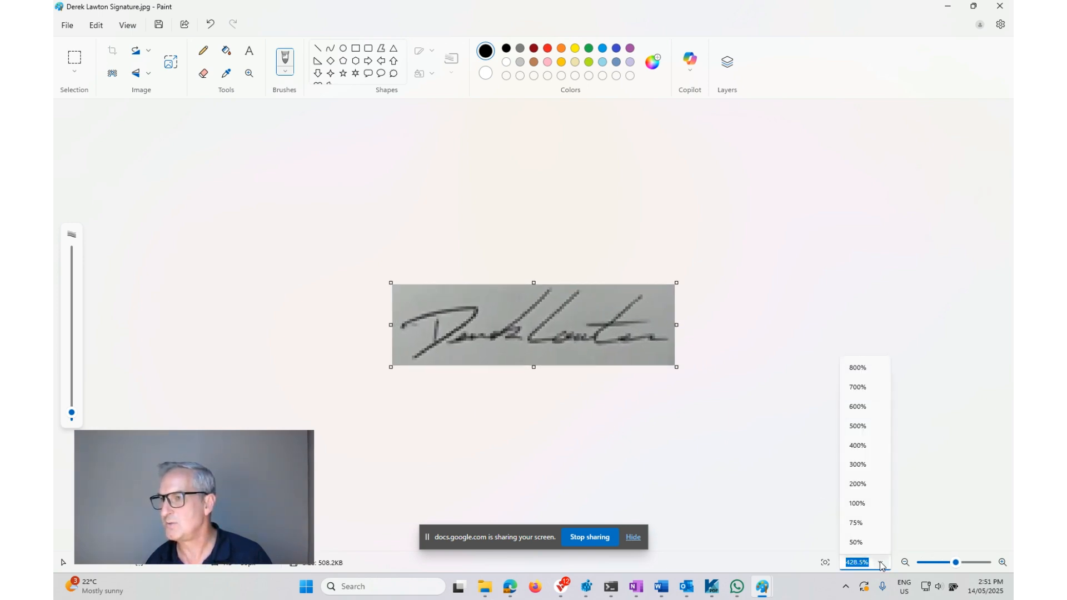
left_click(857, 507)
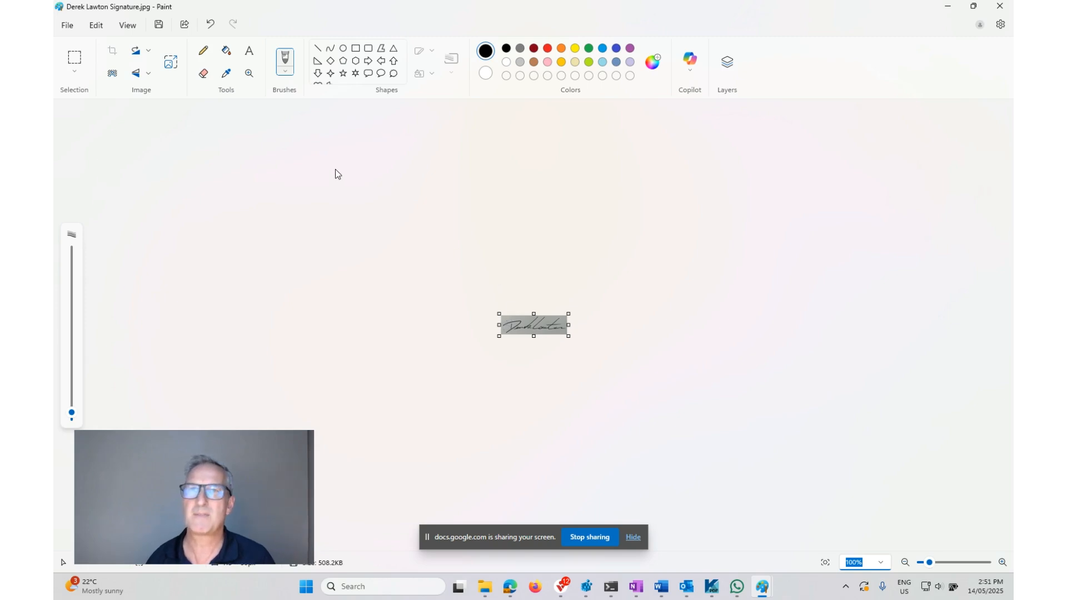
left_click(67, 25)
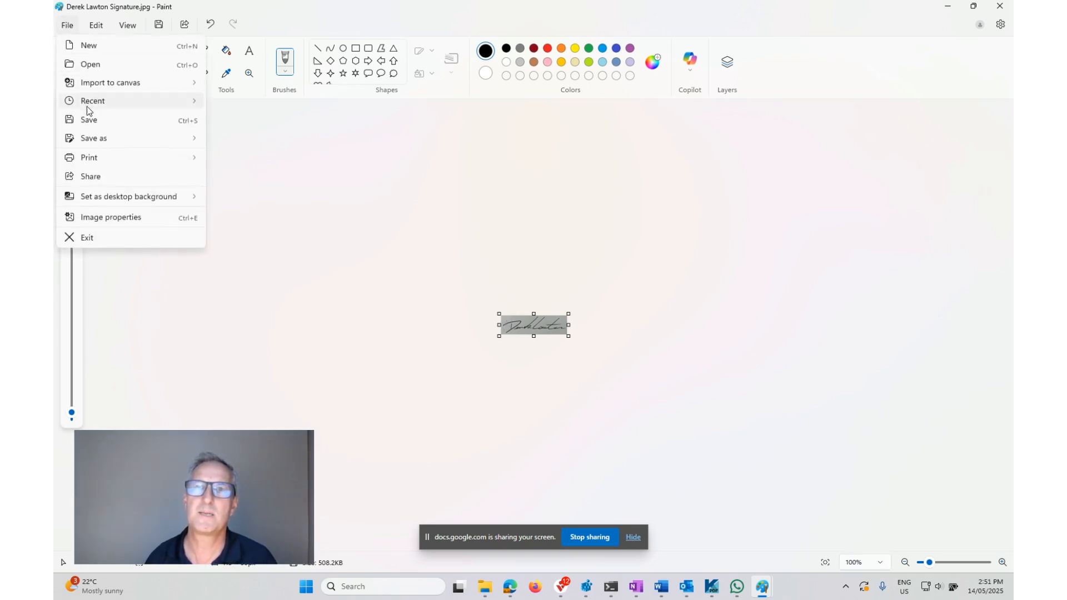
left_click(88, 119)
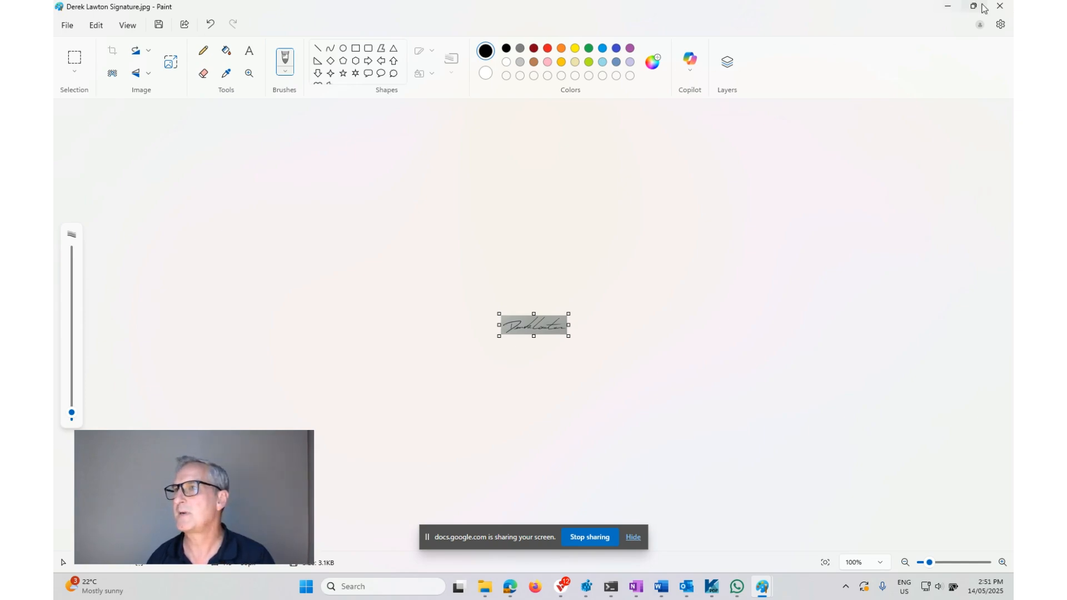
Switch back to Power PDF and create a stamp from the signature JPG in C:\Signatures, listing all file types
left_click(948, 7)
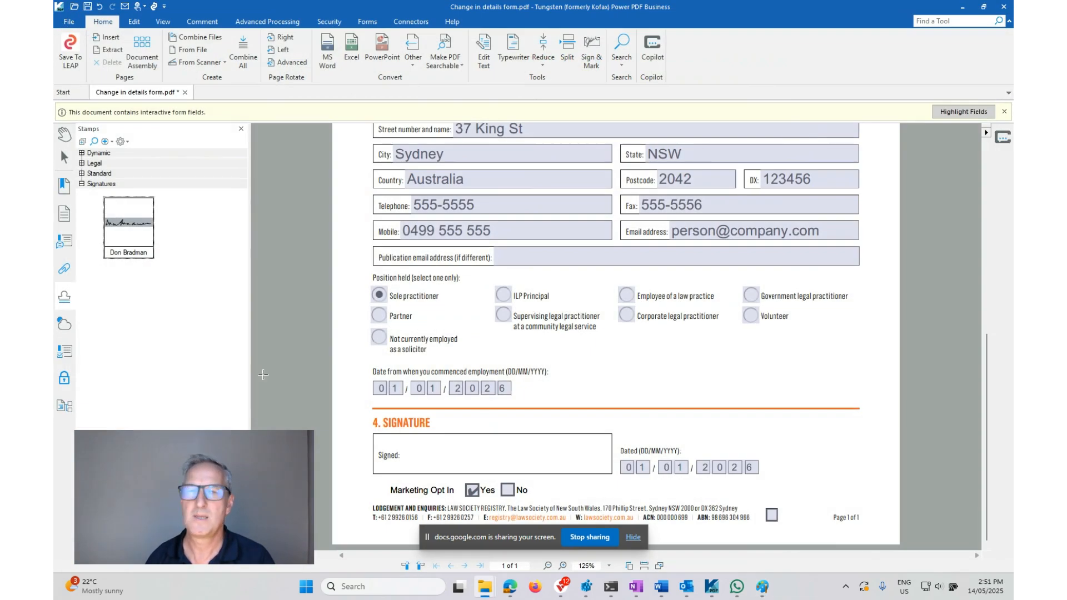
left_click(105, 142)
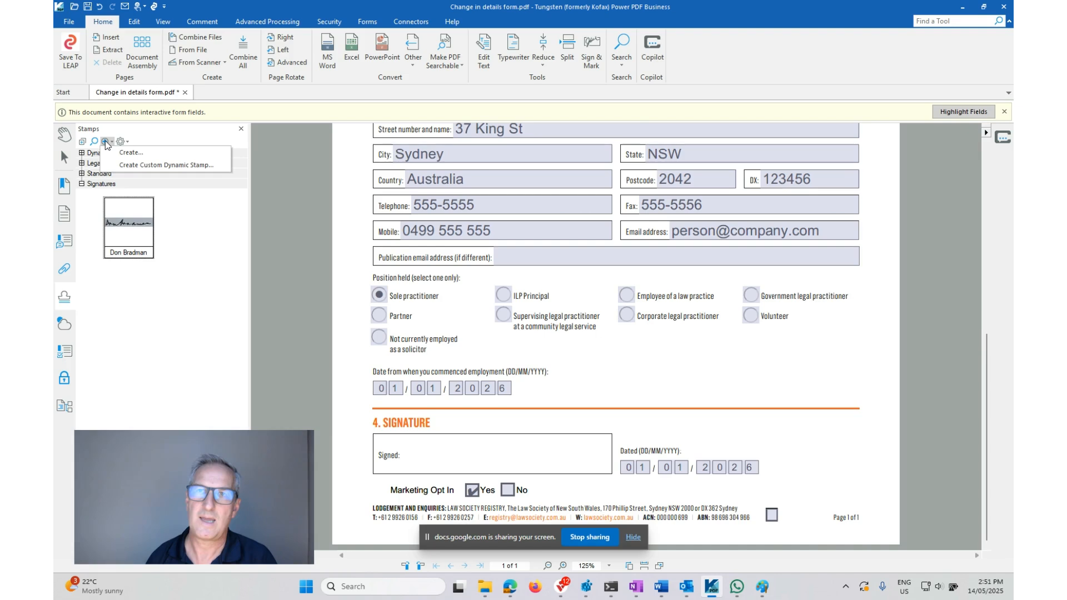
left_click(135, 154)
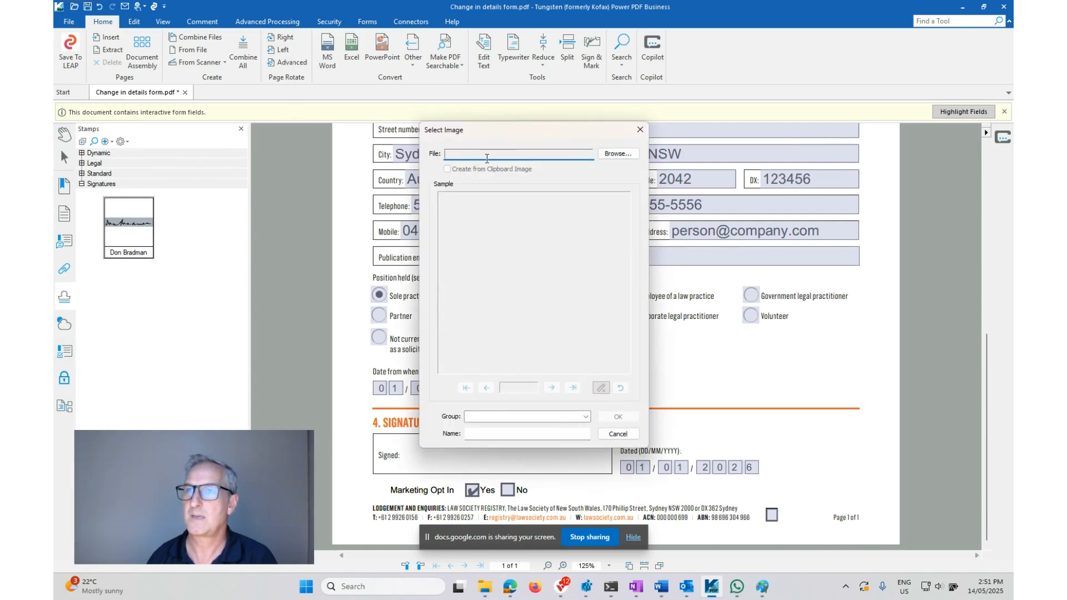
left_click(623, 154)
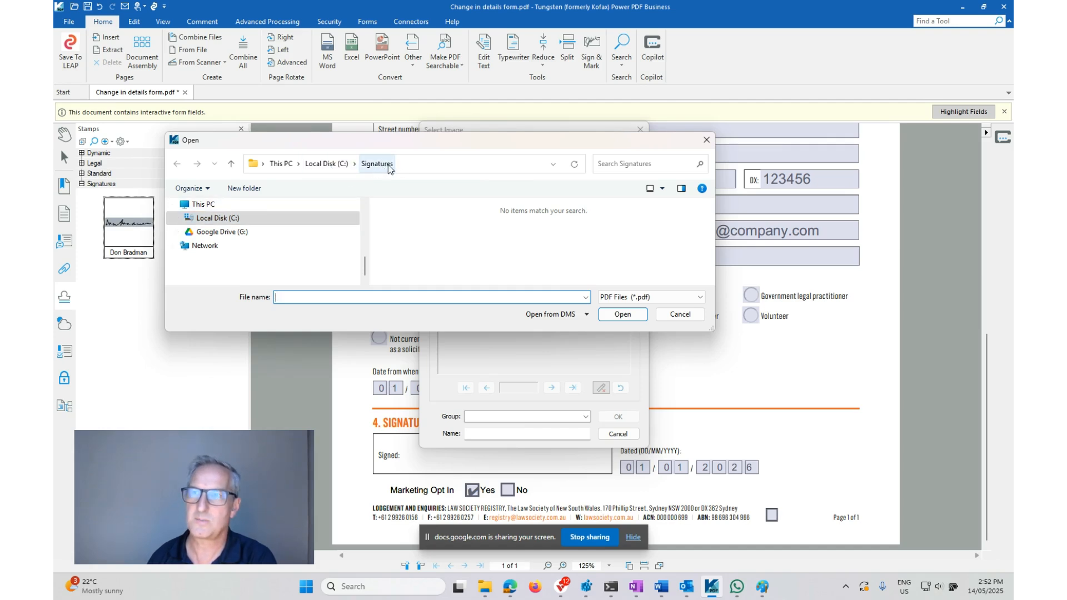
left_click(442, 205)
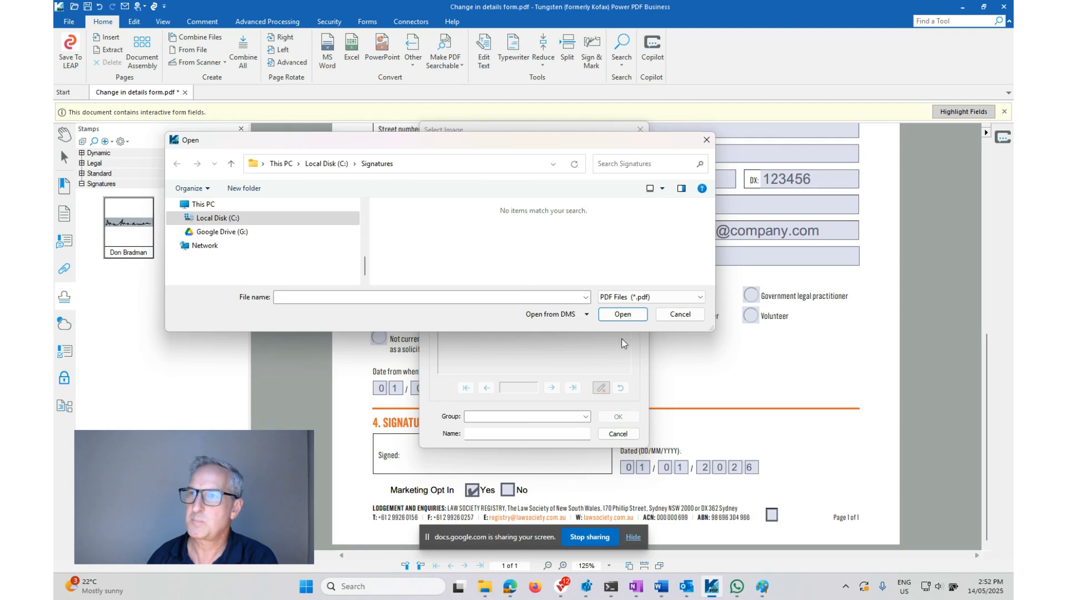
left_click(629, 299)
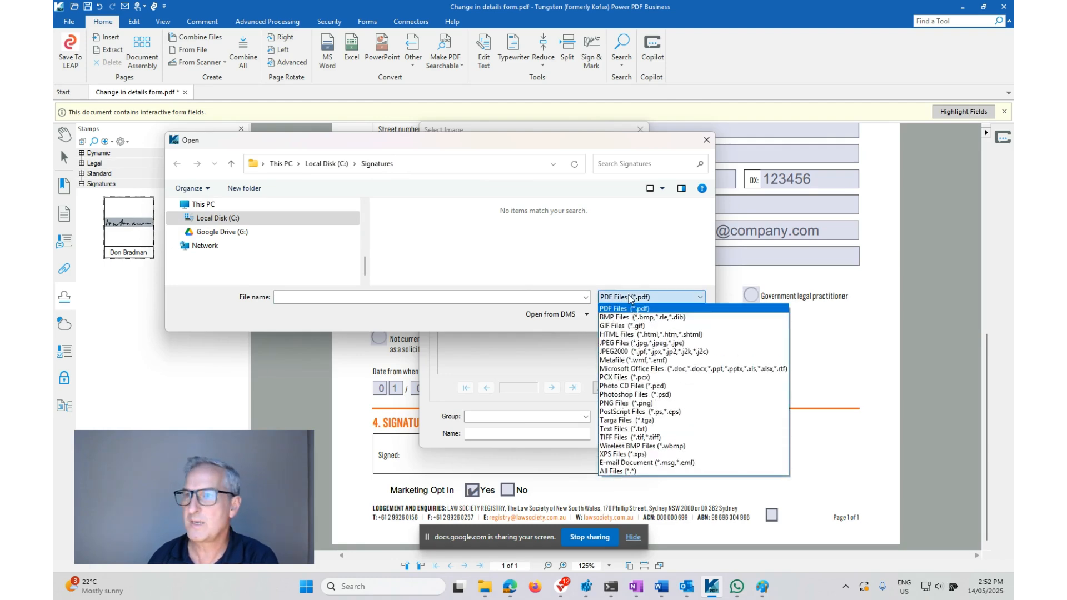
left_click(625, 472)
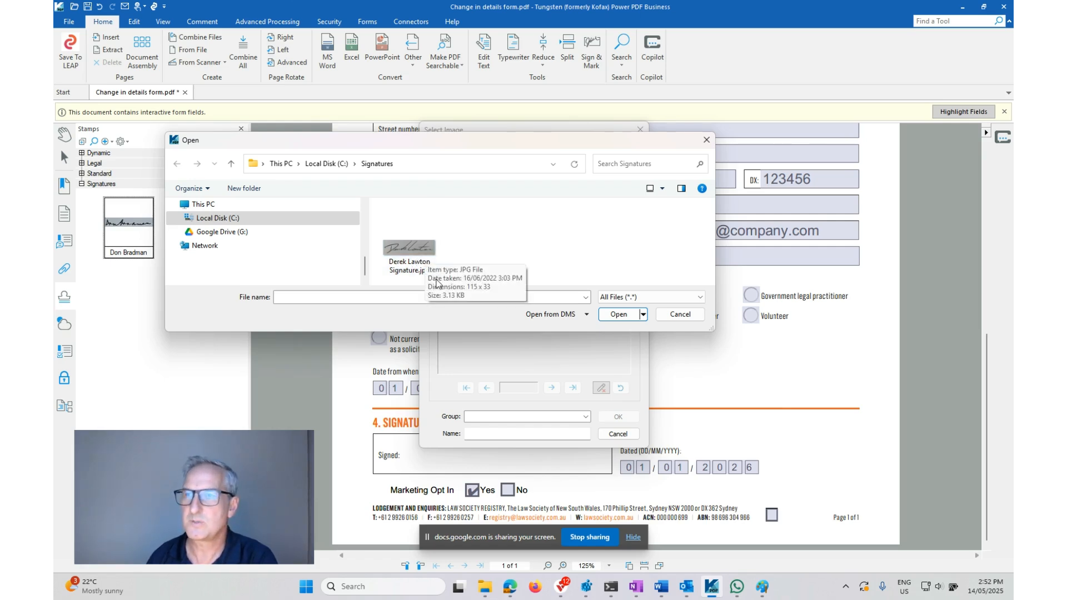
left_click(414, 259)
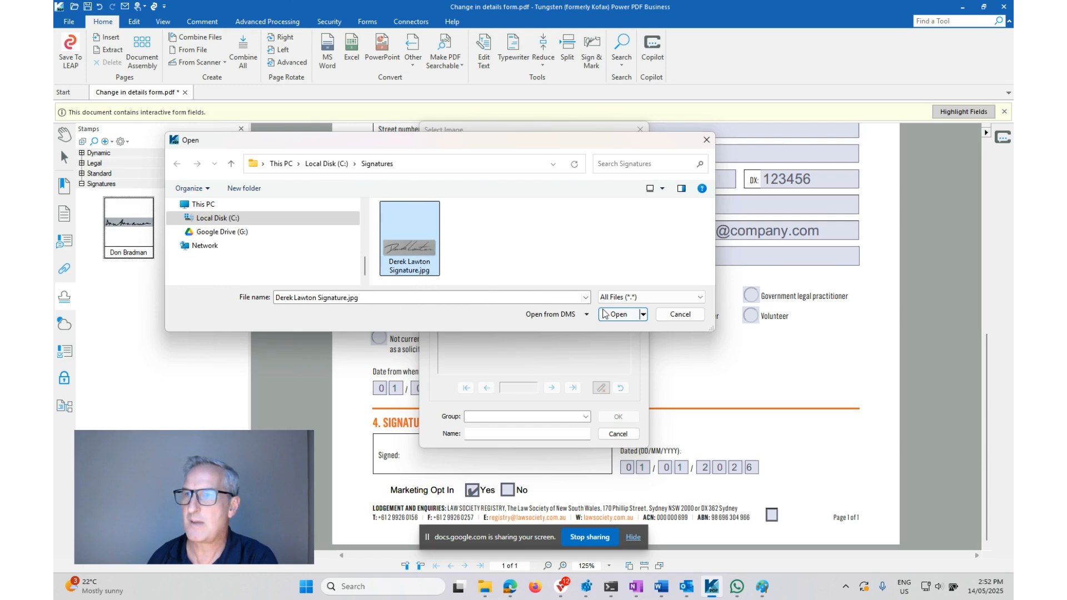
left_click(624, 314)
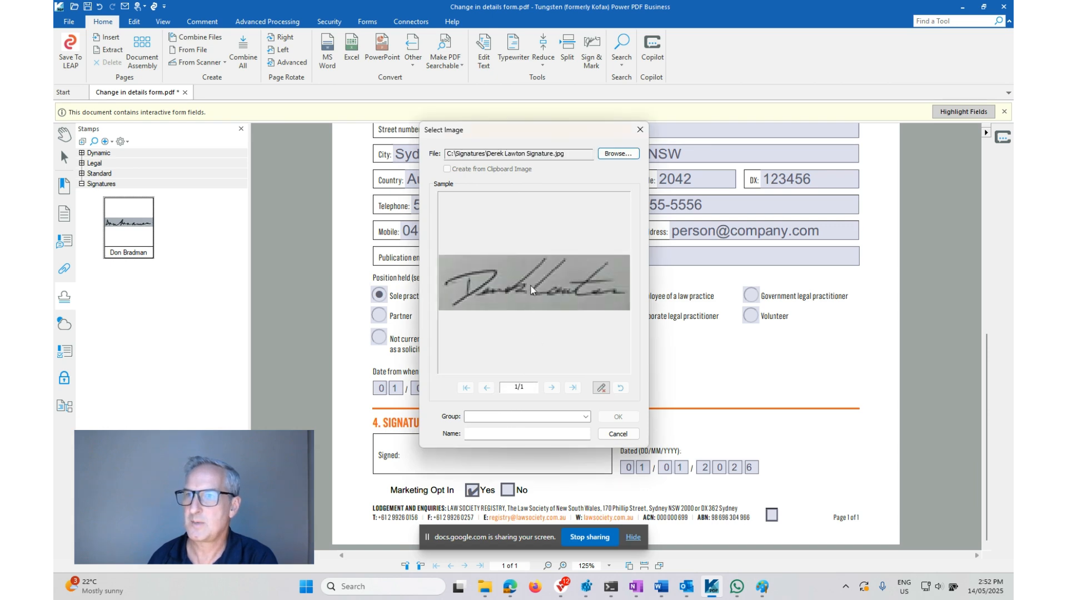
Assign the new stamp to the Signatures group, name it with the signer's full name, and create it
left_click(580, 416)
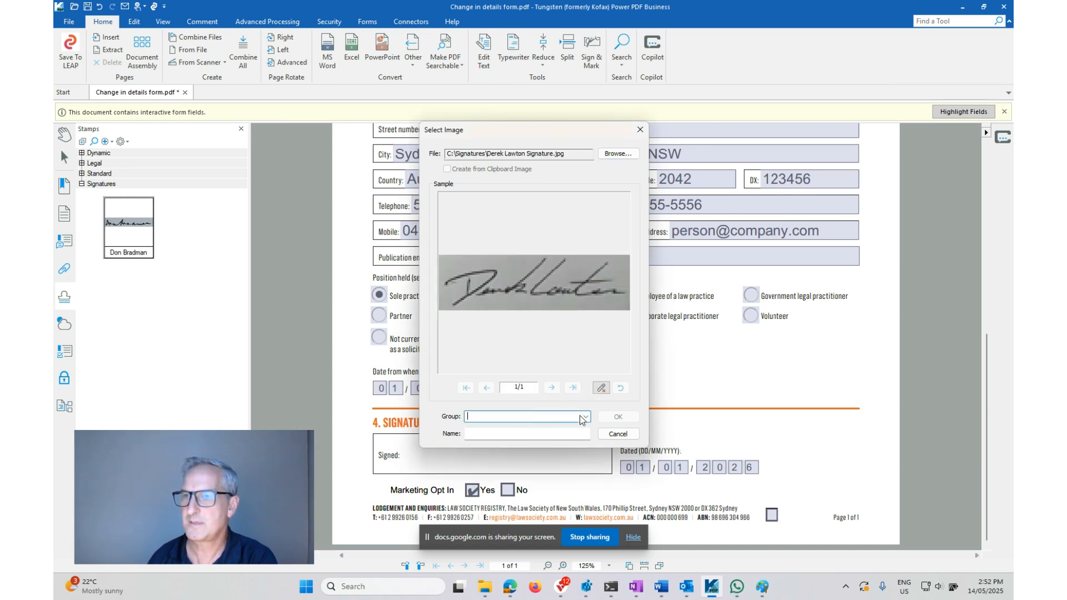
left_click(585, 417)
left_click(508, 443)
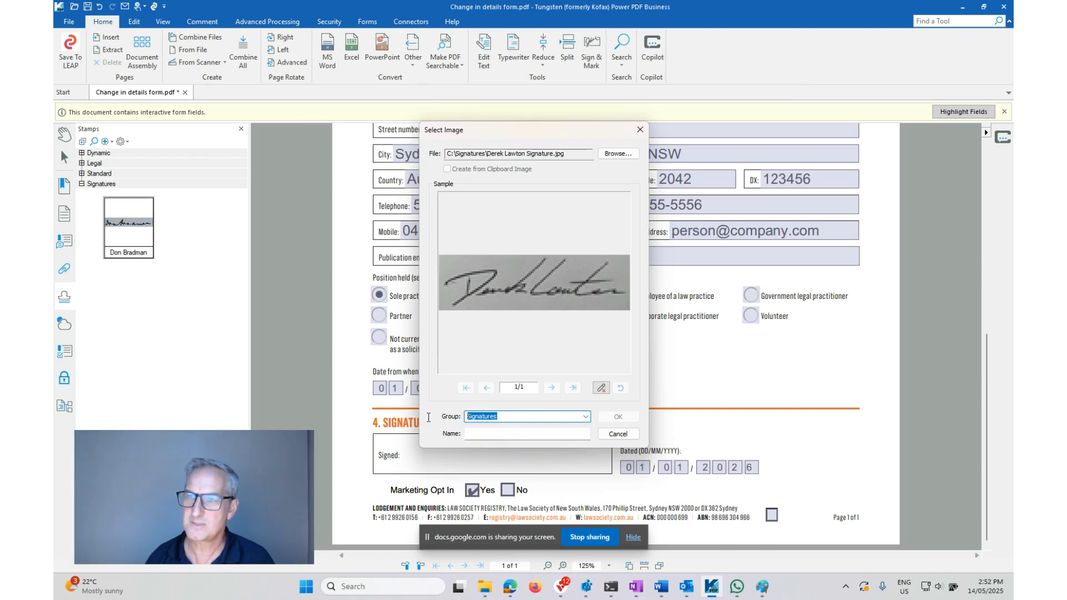
key("BackSpace")
type("Signau")
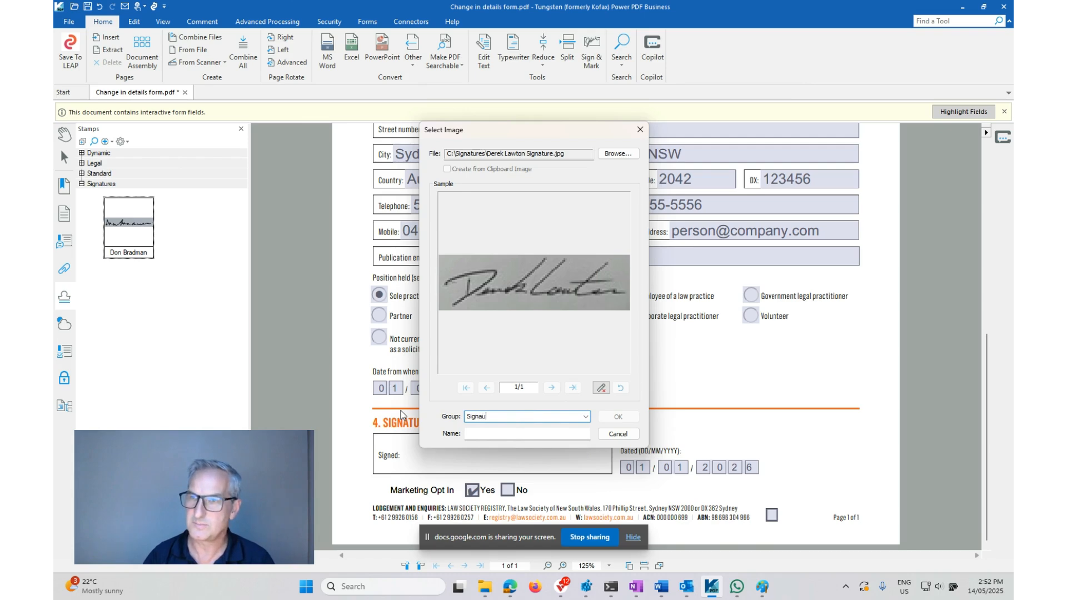
key("BackSpace")
type("tures")
key("Tab")
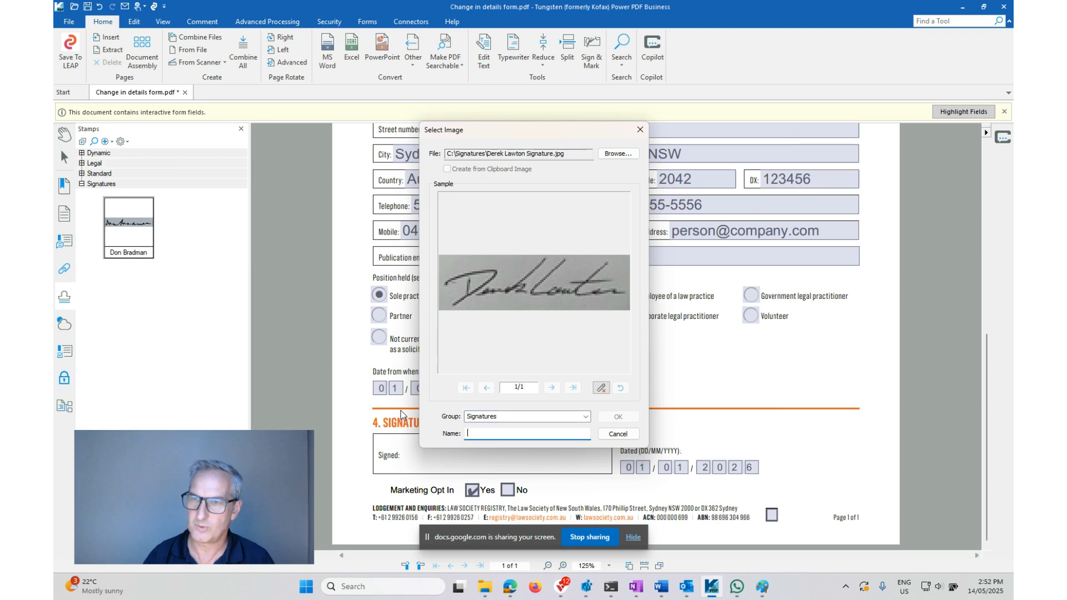
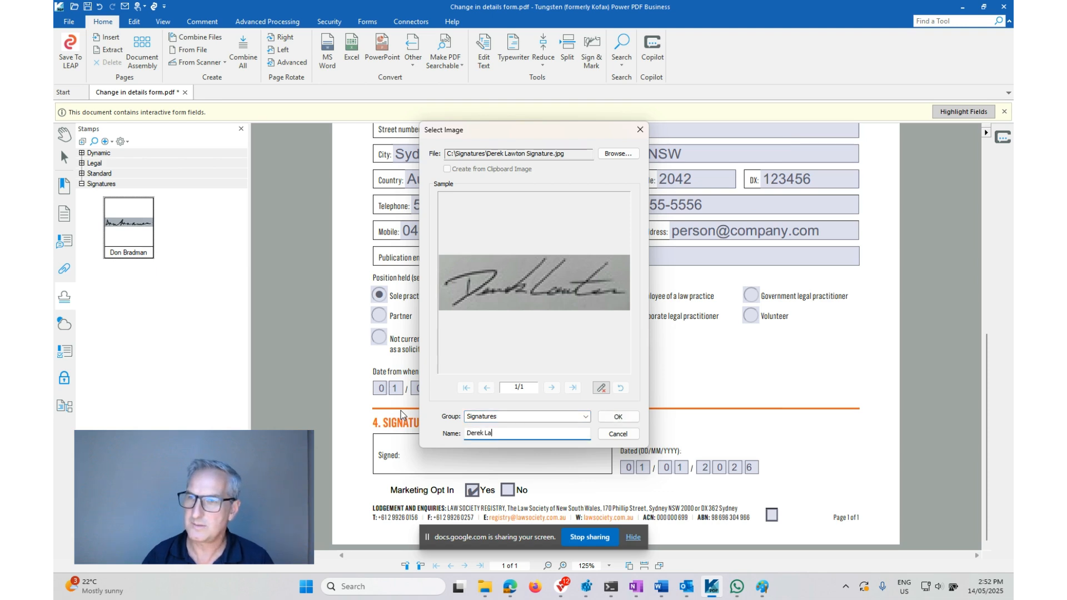
left_click(617, 417)
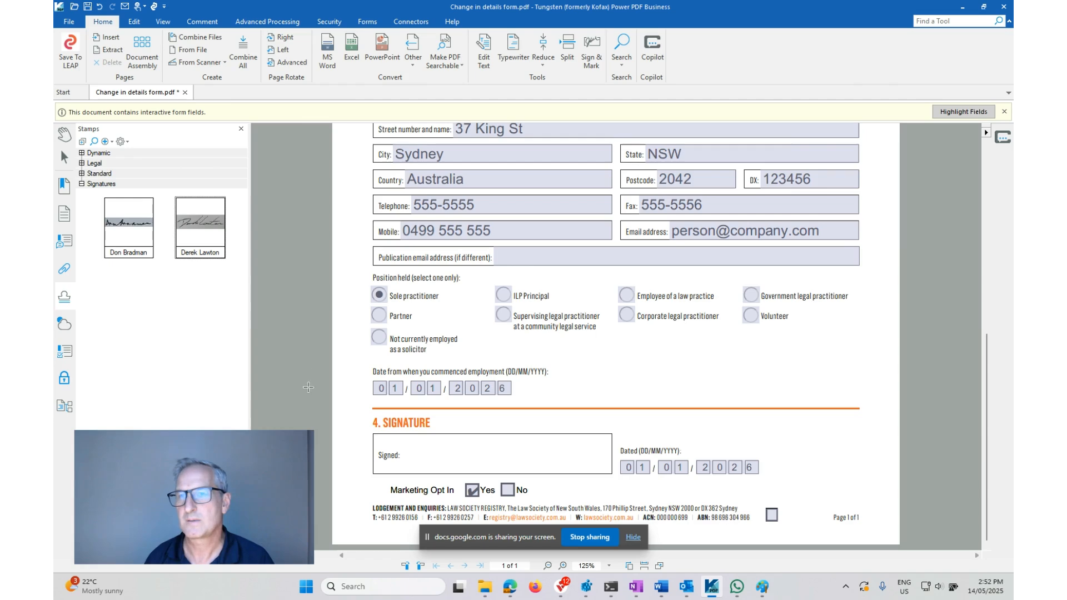
Place the newly created signature stamp inside the Signed box of section 4, Signature
left_click(202, 224)
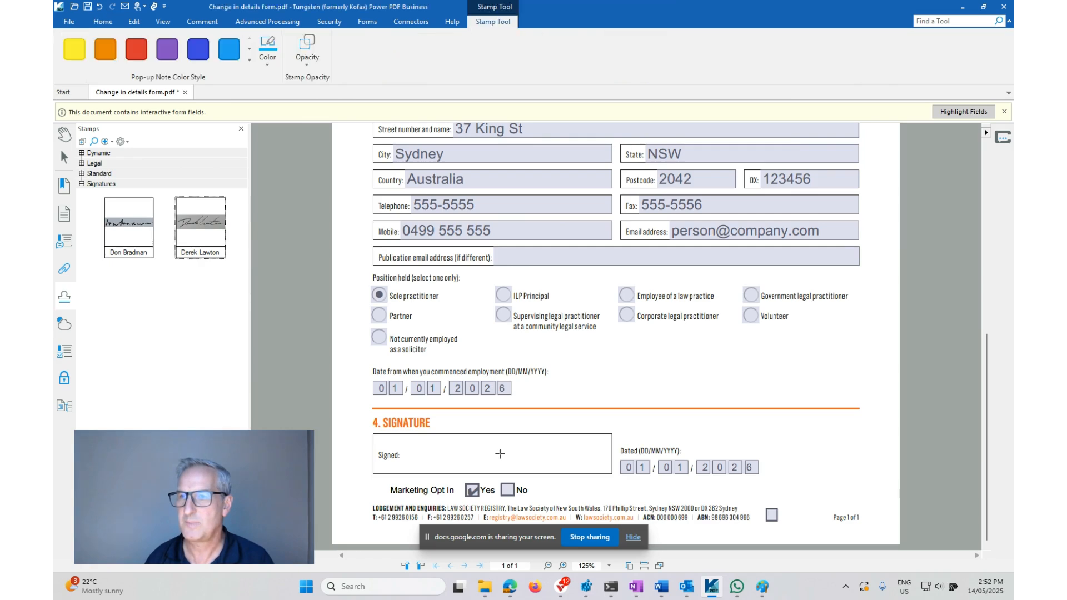
left_click(500, 453)
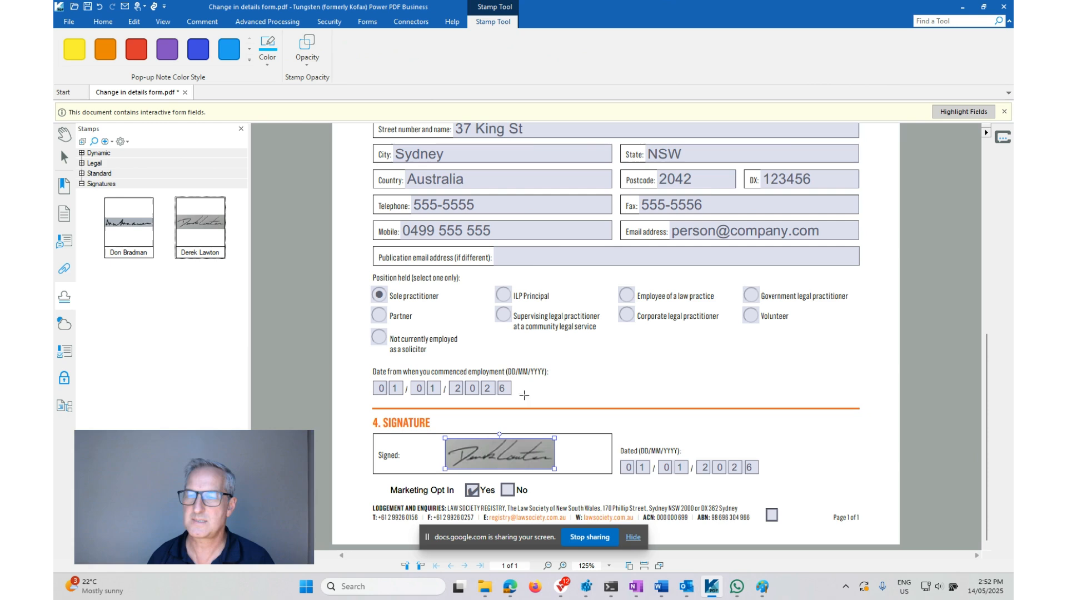